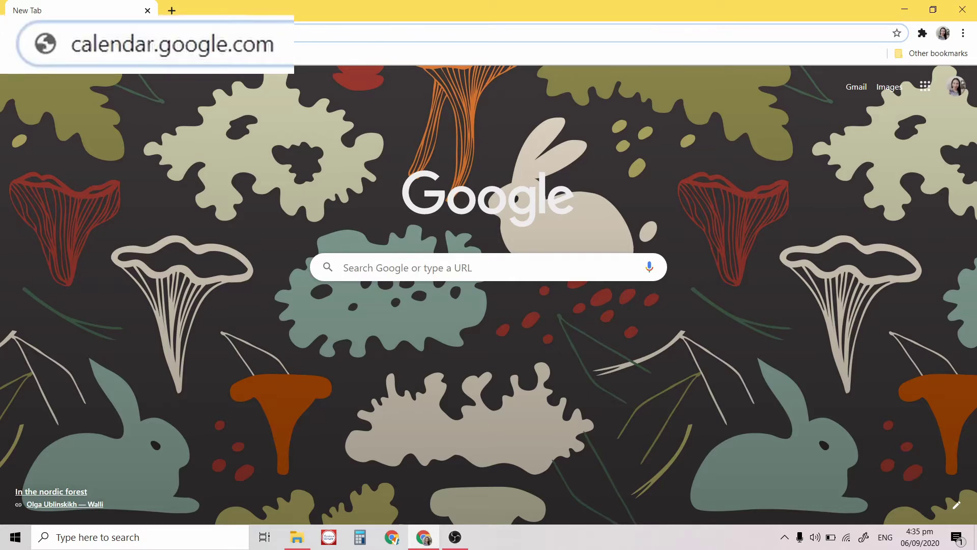
Open Google Calendar at September 2020 with the Keep CLASS SCHEDULE note shown beside it
left_click(224, 37)
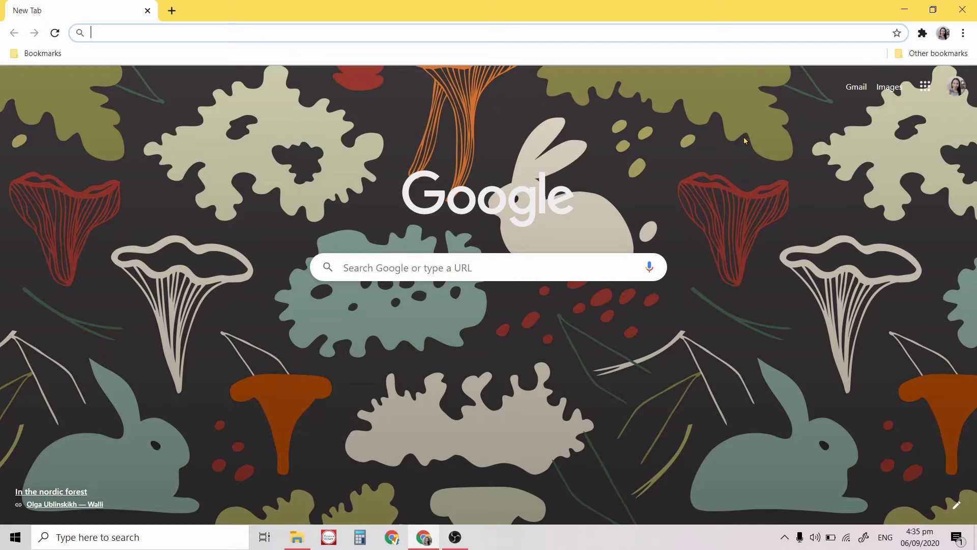
left_click(924, 85)
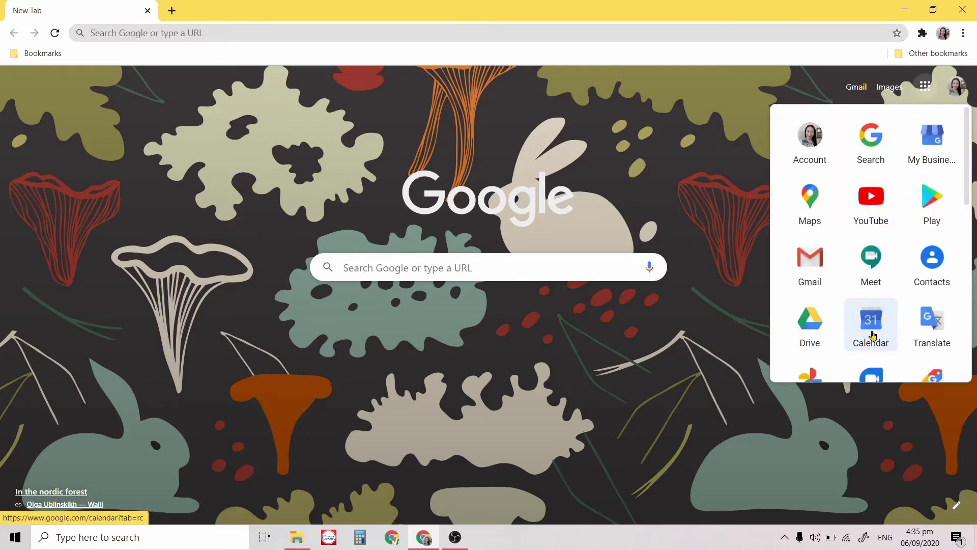
left_click(871, 336)
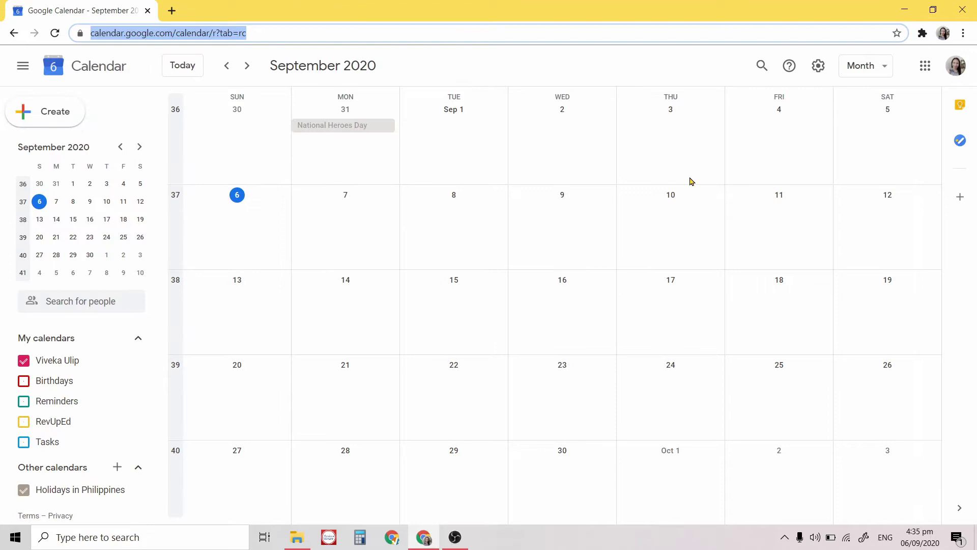
left_click(959, 107)
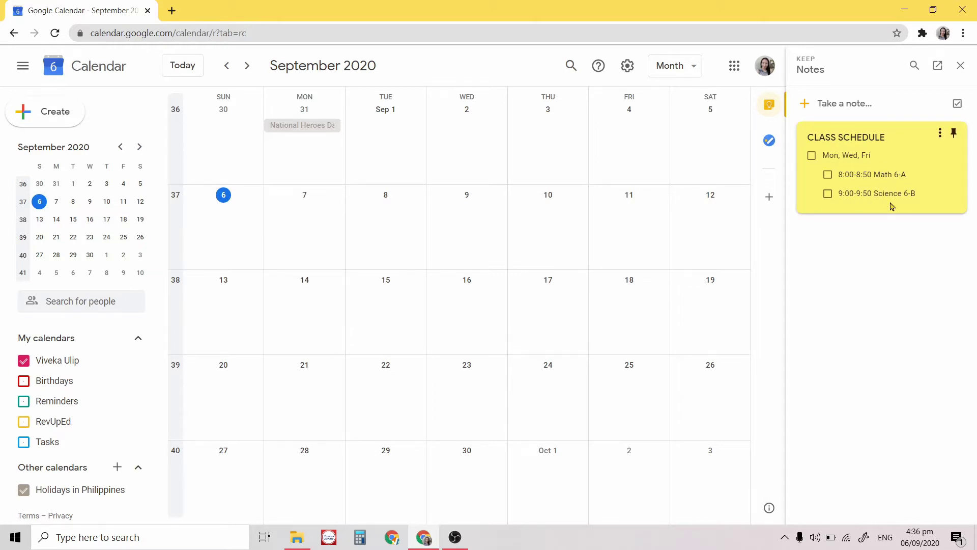
Create an event draft titled 'Math 6-A' on Sunday, September 6
left_click(224, 234)
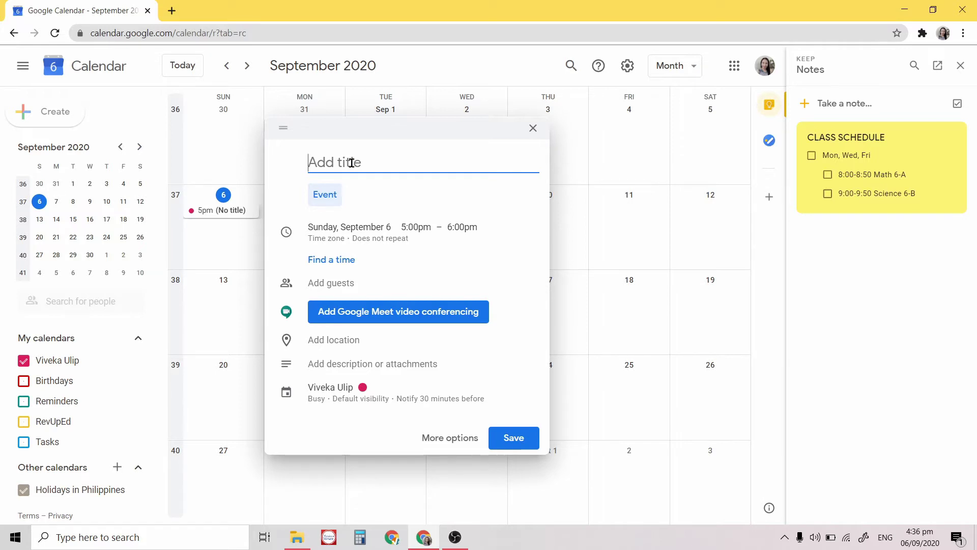
type("Math 6-A")
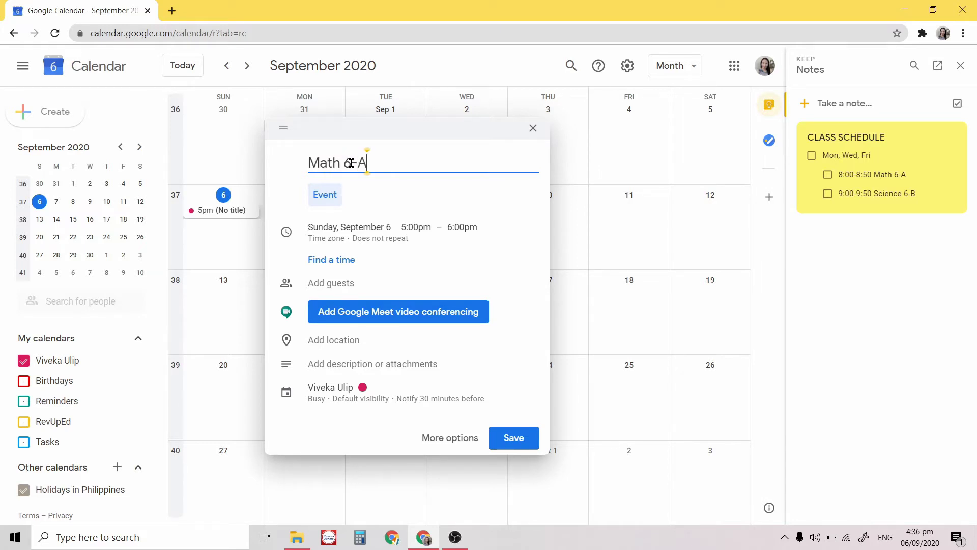
left_click(363, 227)
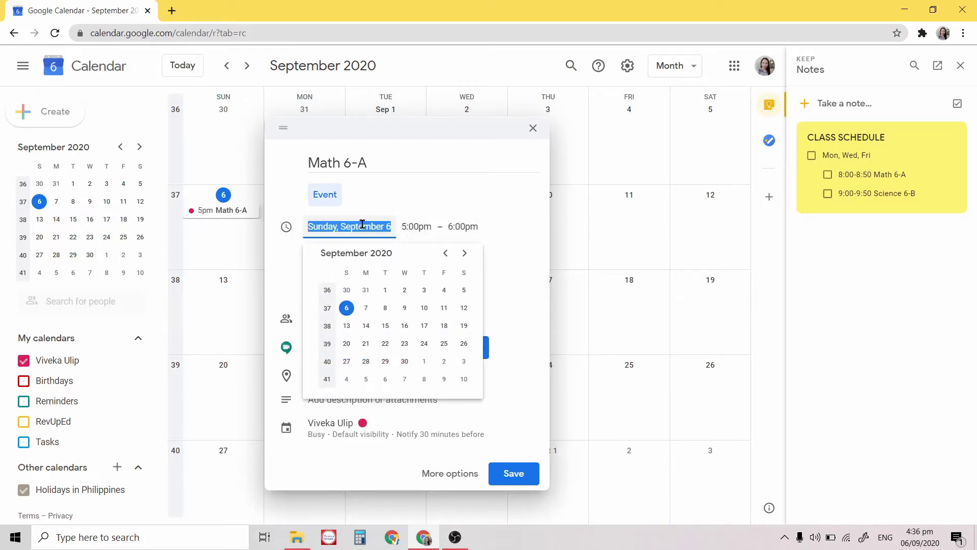
Move the Math 6-A draft to Monday, September 7, starting at 8:00am
left_click(366, 308)
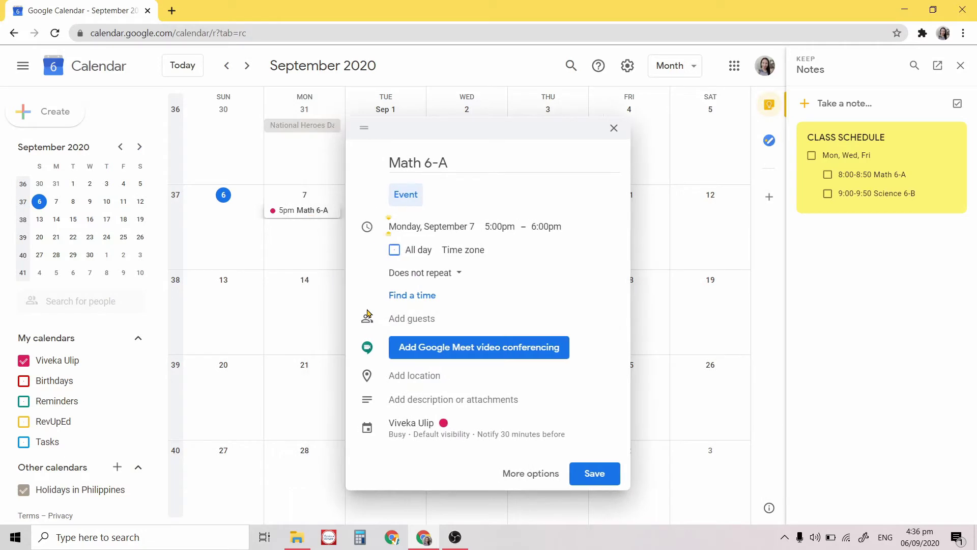
left_click(502, 228)
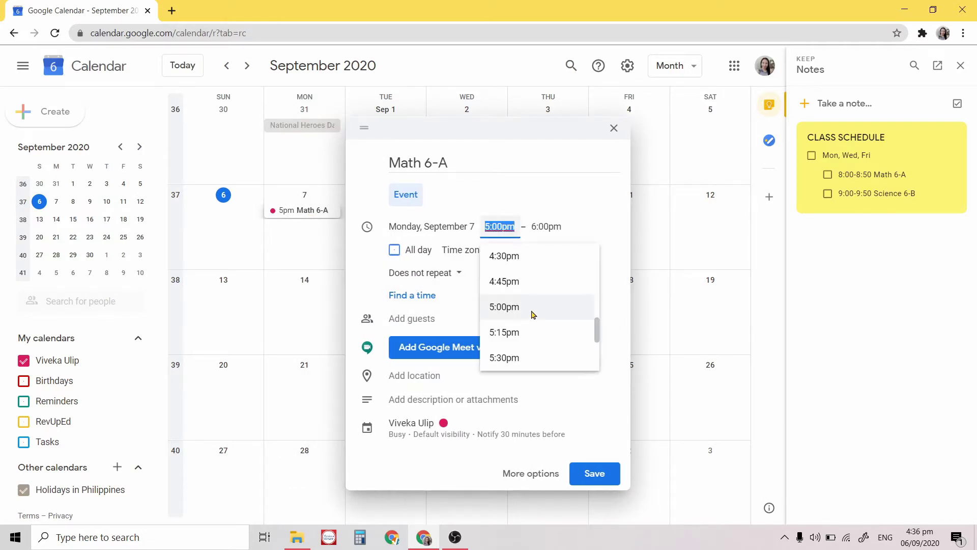
left_click_drag(593, 328, 599, 292)
scroll(598, 291, "up", 1)
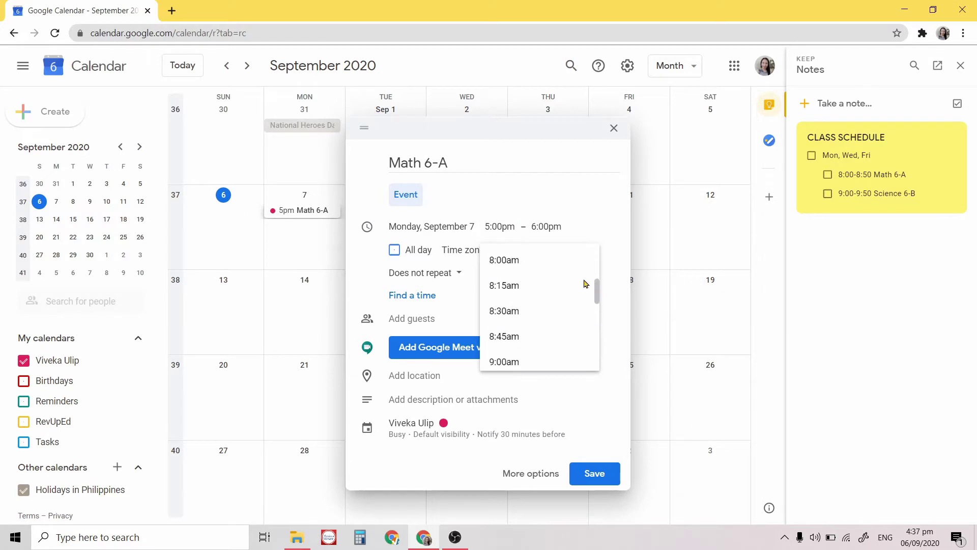
left_click(532, 261)
Set the Math 6-A end time to 8:50am
left_click(543, 227)
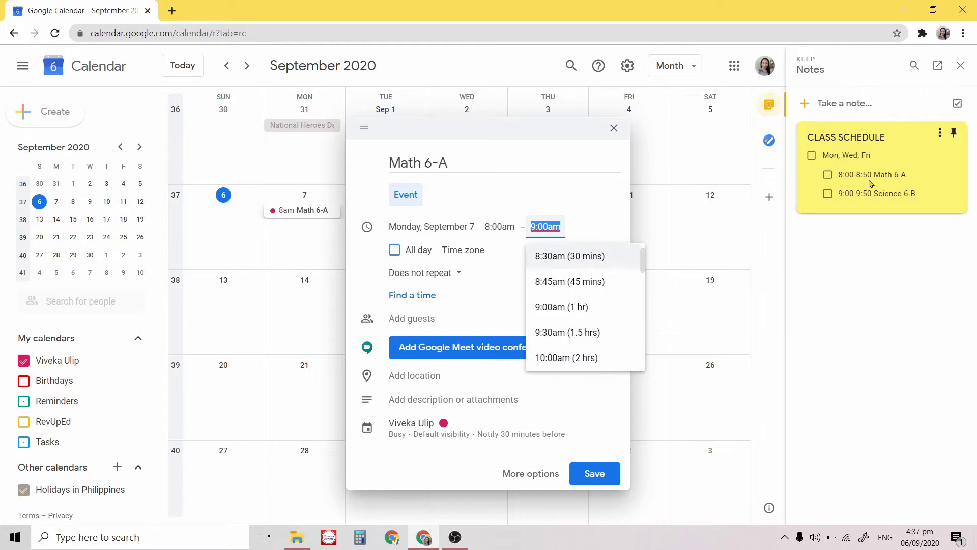
left_click(547, 226)
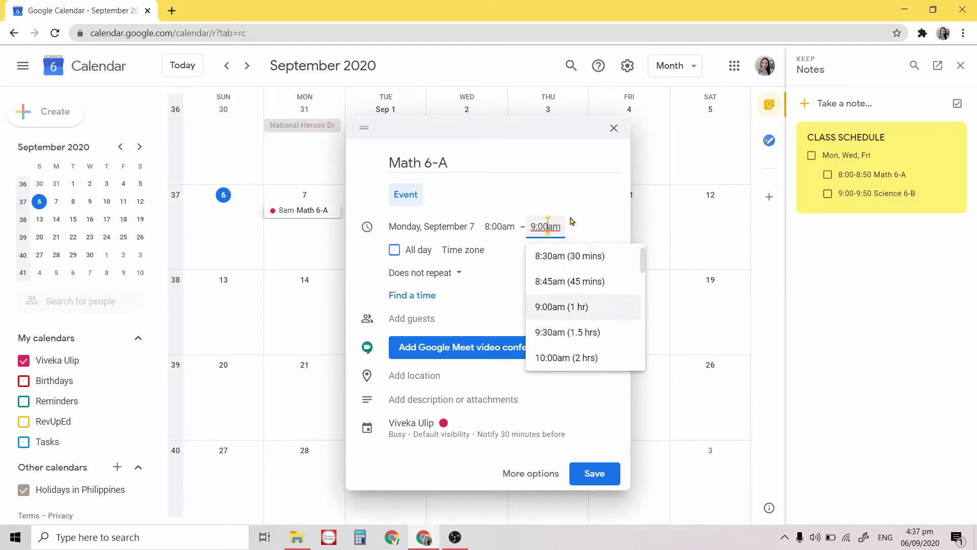
key("BackSpace")
key("BackSpace")
key("BackSpace")
key("BackSpace")
type("8")
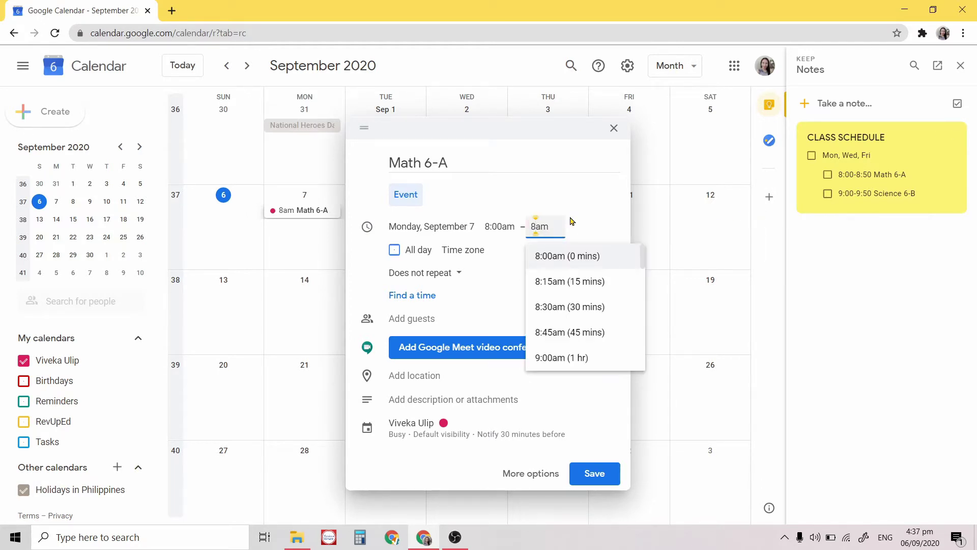
type(":50")
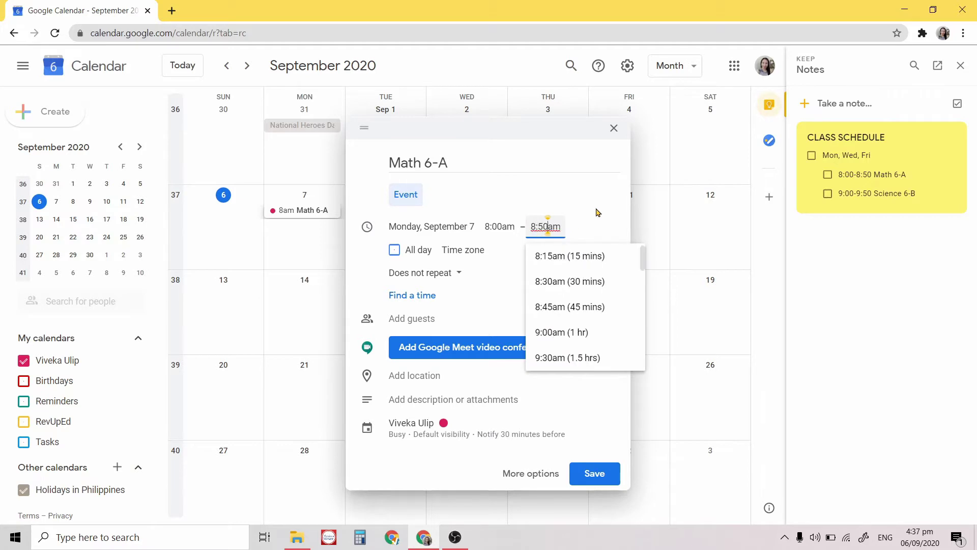
key("Return")
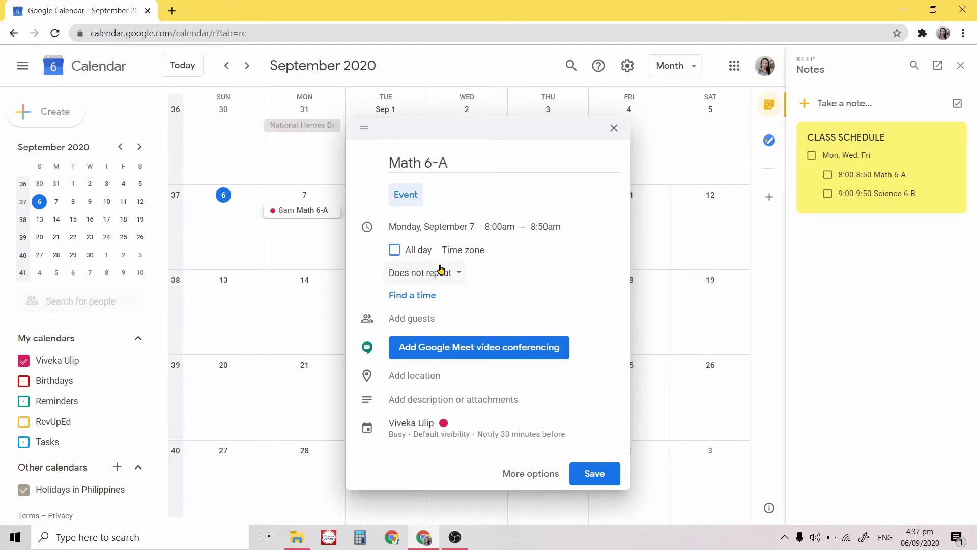
Choose a Custom weekly repeat pattern for Math 6-A
left_click(455, 272)
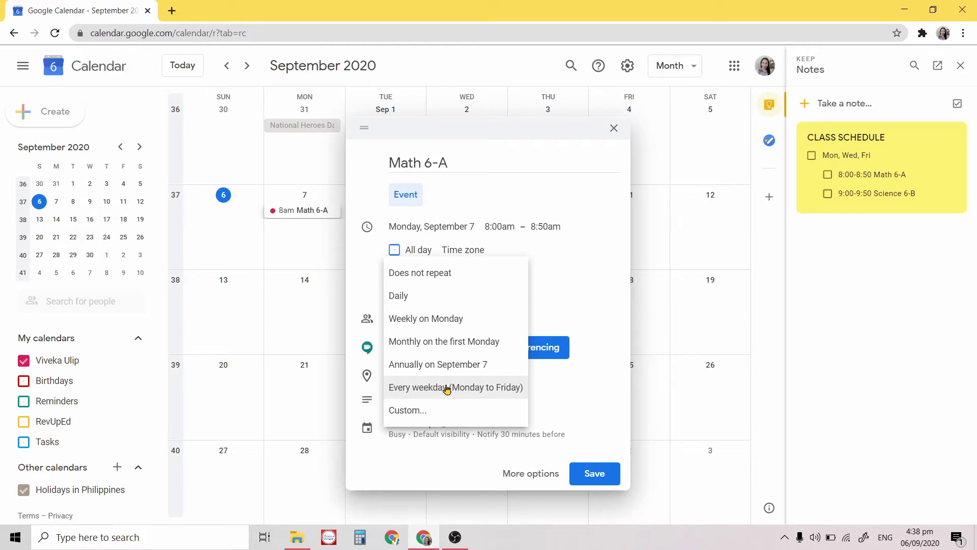
left_click(428, 410)
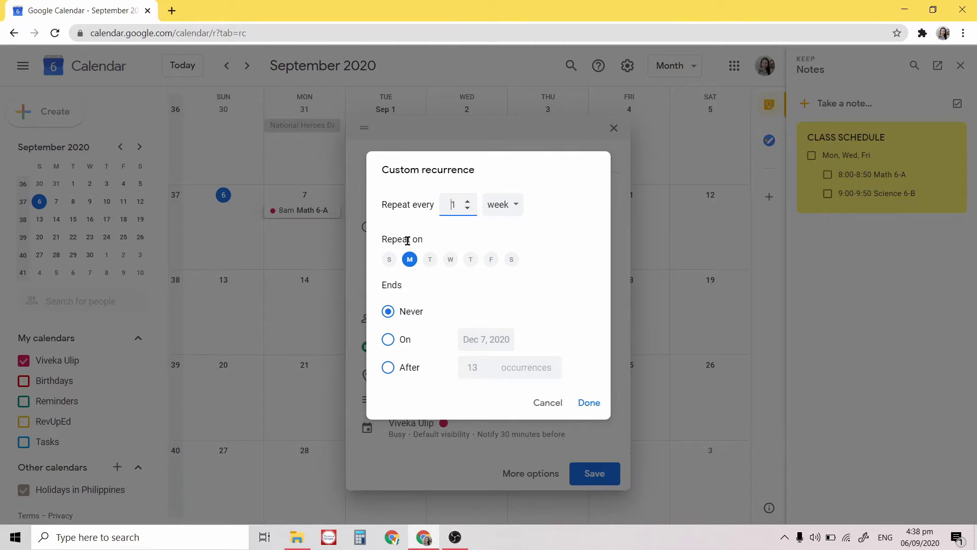
Repeat on Monday, Wednesday and Friday, ending on September 30, 2020
left_click(450, 260)
left_click(492, 260)
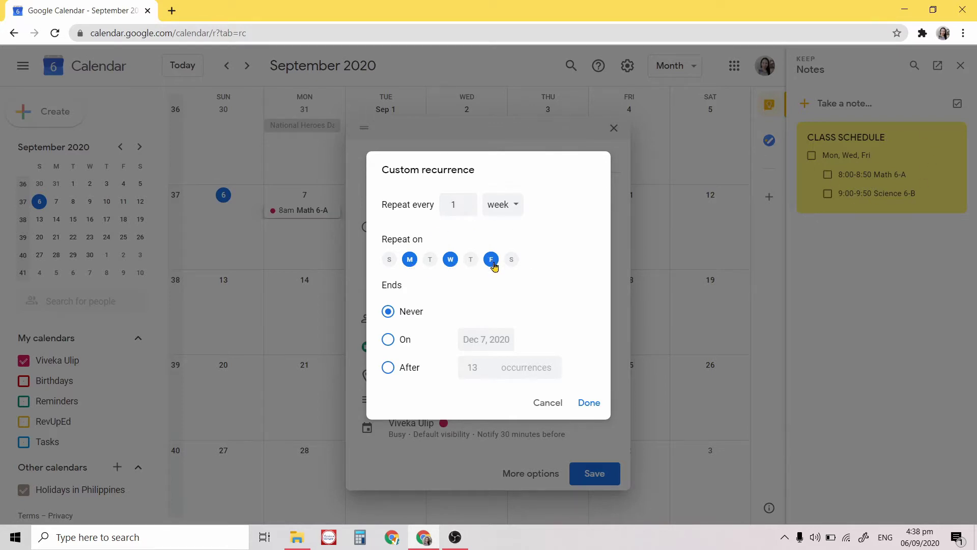
left_click(388, 340)
left_click(494, 336)
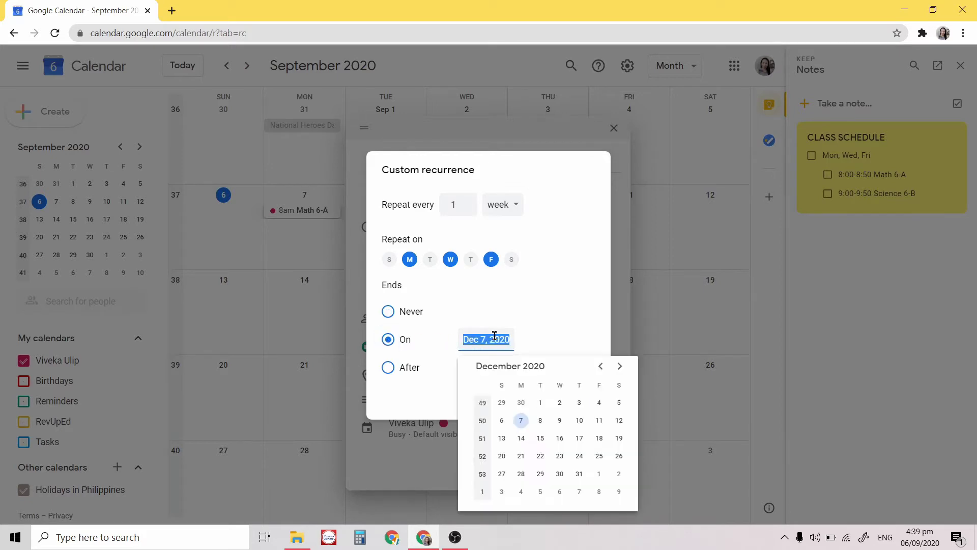
left_click(620, 367)
left_click(620, 367)
left_click(620, 367)
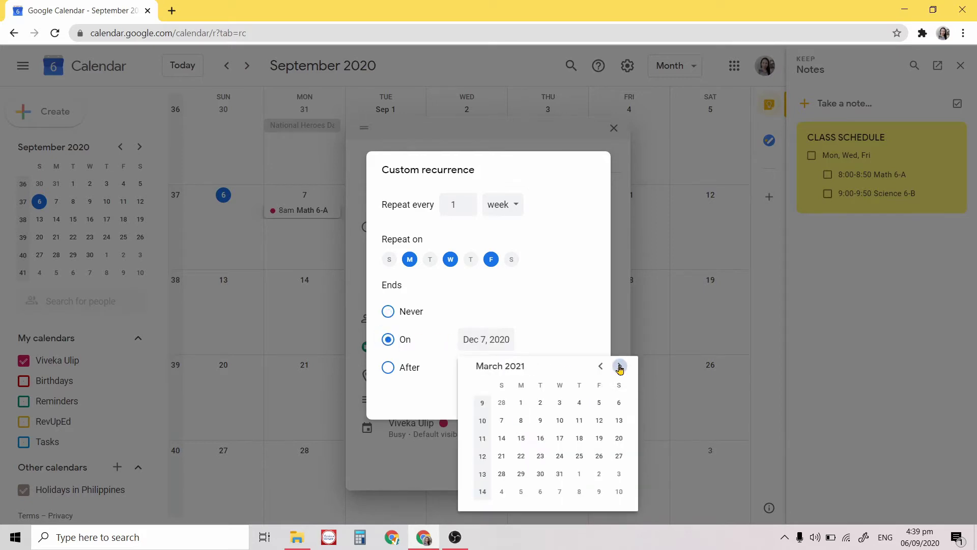
left_click(621, 367)
left_click(620, 367)
left_click(600, 366)
left_click(601, 366)
left_click(600, 366)
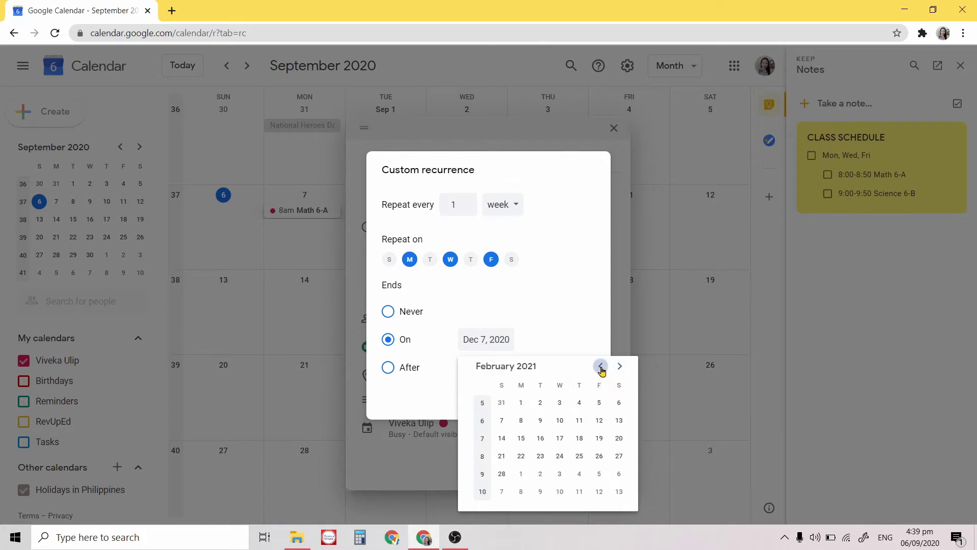
left_click(601, 366)
left_click(600, 366)
left_click(600, 366)
left_click(600, 365)
left_click(601, 365)
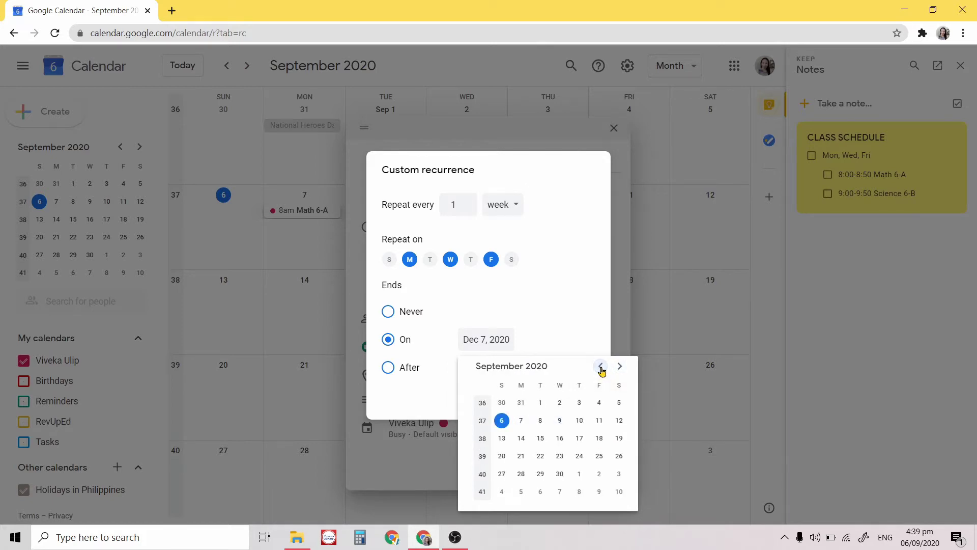
left_click(561, 473)
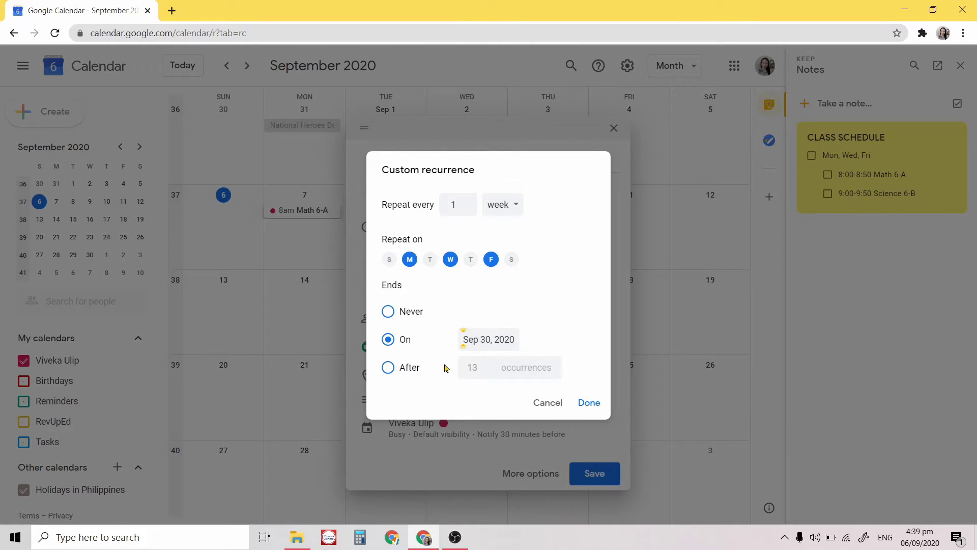
Reselect the September 30, 2020 end date and confirm the custom recurrence
left_click(398, 371)
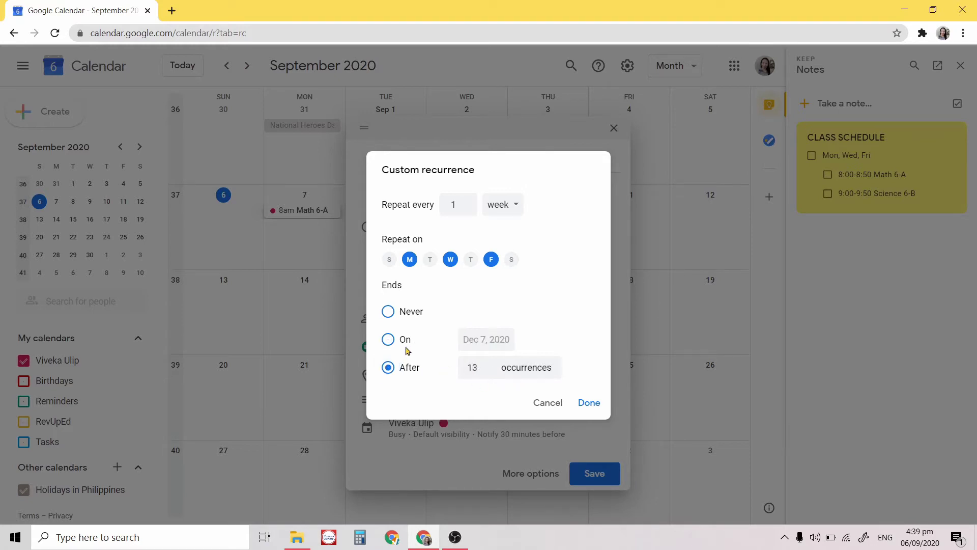
left_click(388, 340)
left_click(489, 339)
left_click(600, 366)
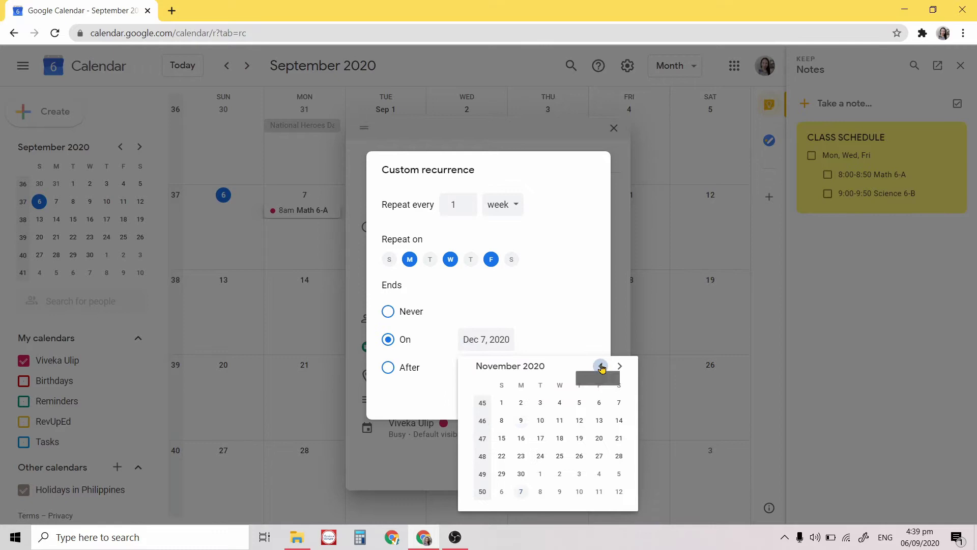
left_click(601, 366)
left_click(600, 366)
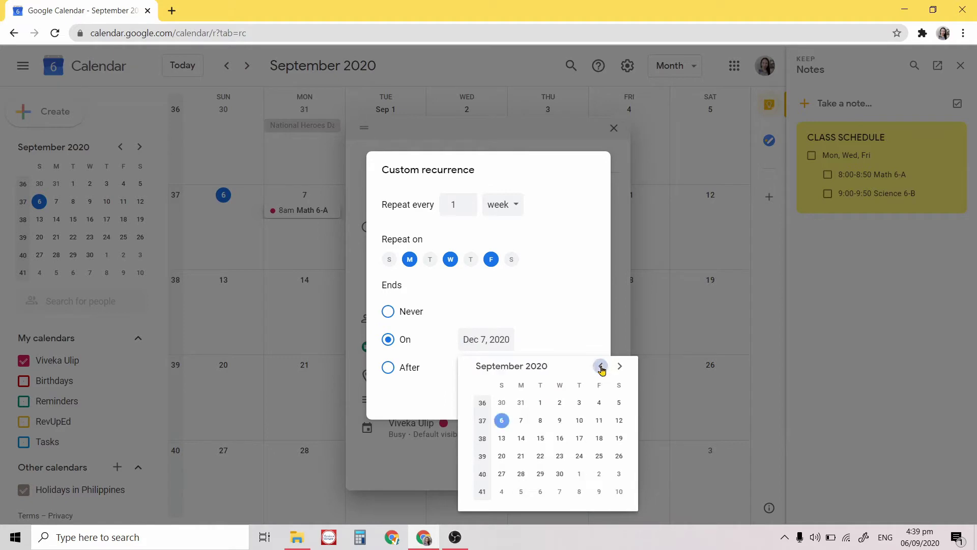
left_click(560, 473)
left_click(590, 403)
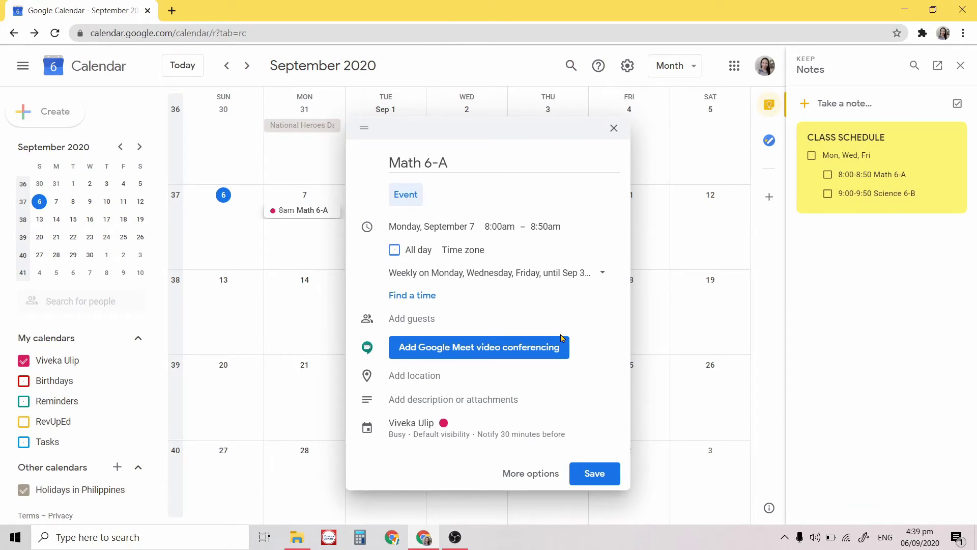
Add a Google Meet link to Math 6-A and open its full details page
left_click(539, 350)
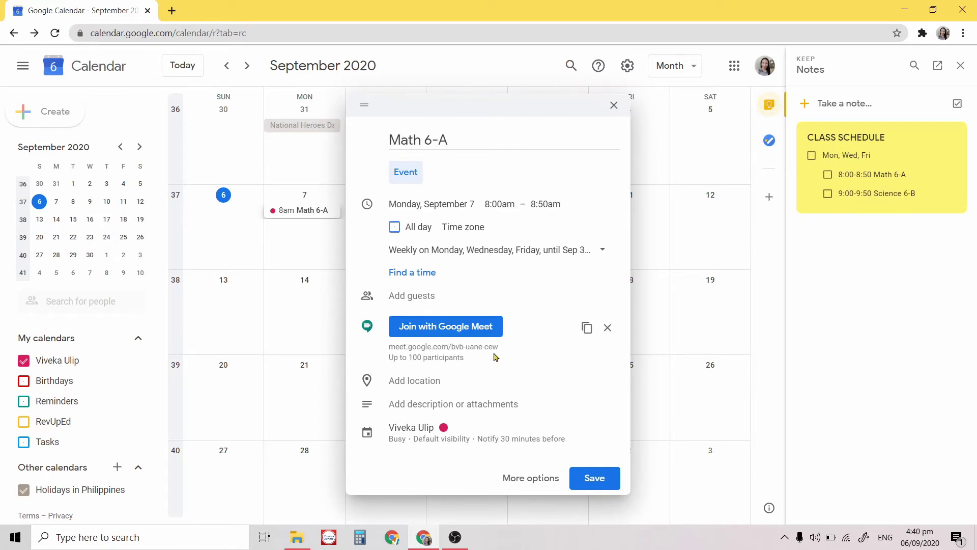
left_click(535, 483)
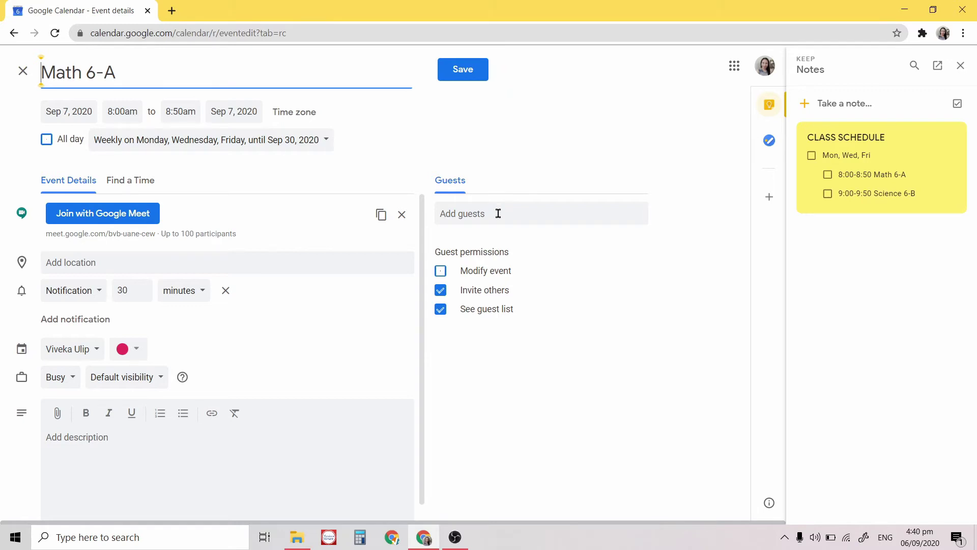
Invite R&V Tutorial and Review Center as a guest of Math 6-A
left_click(501, 214)
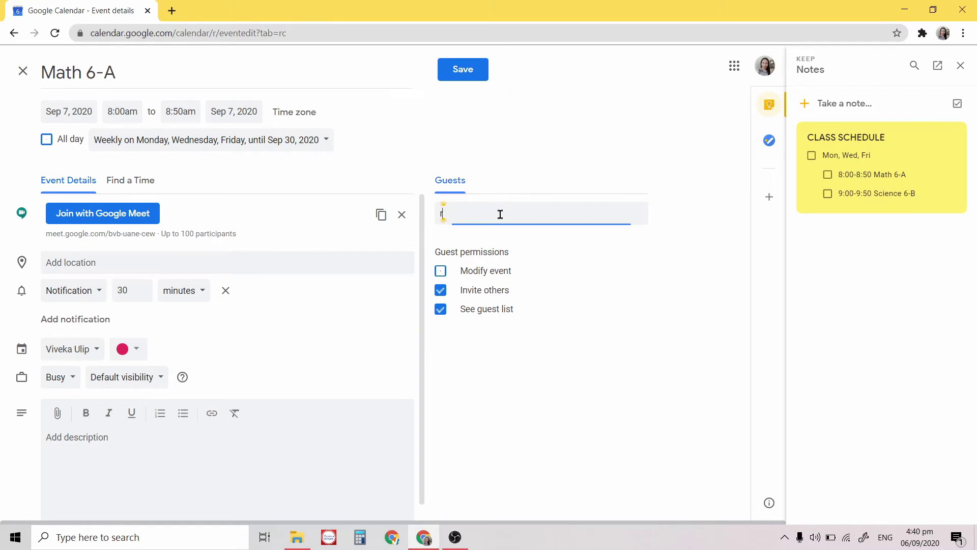
type("rvtutorial")
left_click(508, 245)
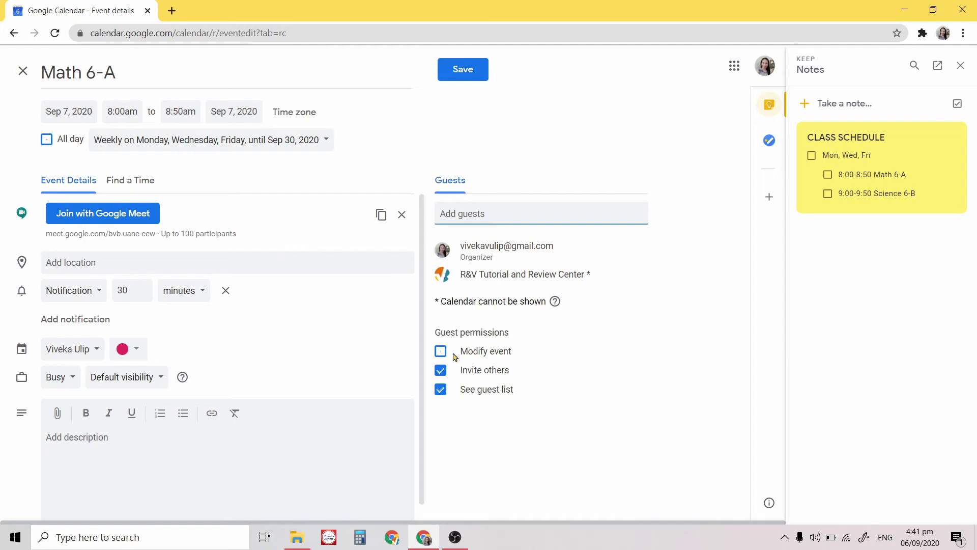
Uncheck the Invite others guest permission
left_click(440, 372)
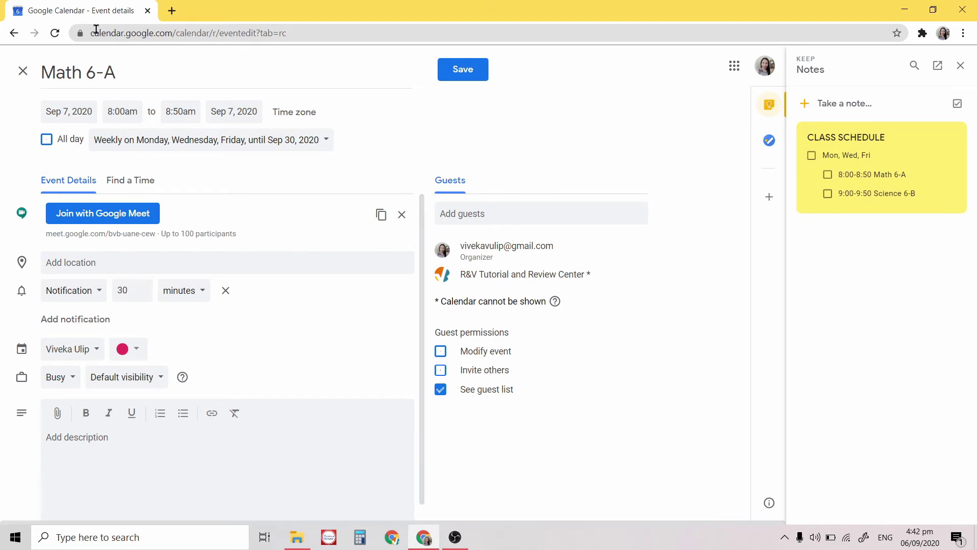
left_click(81, 35)
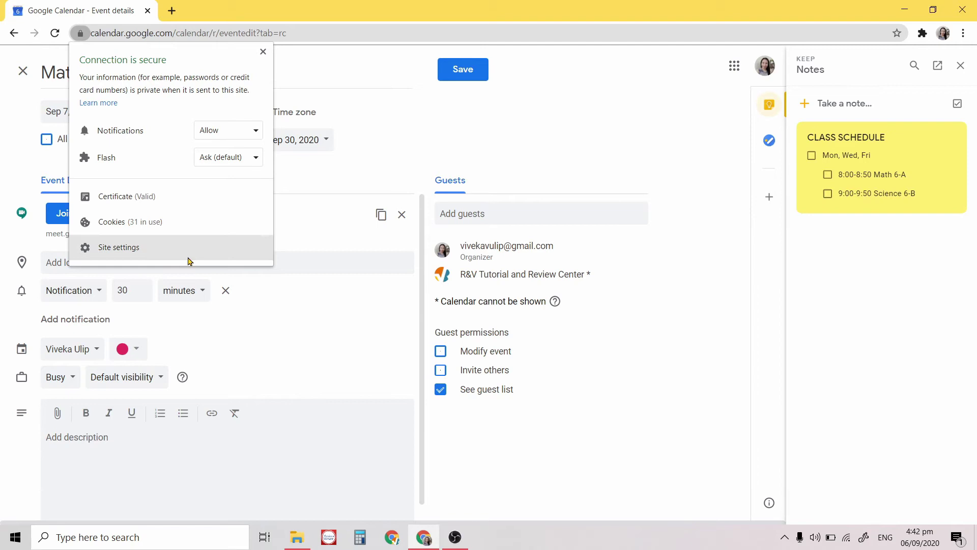
left_click(144, 310)
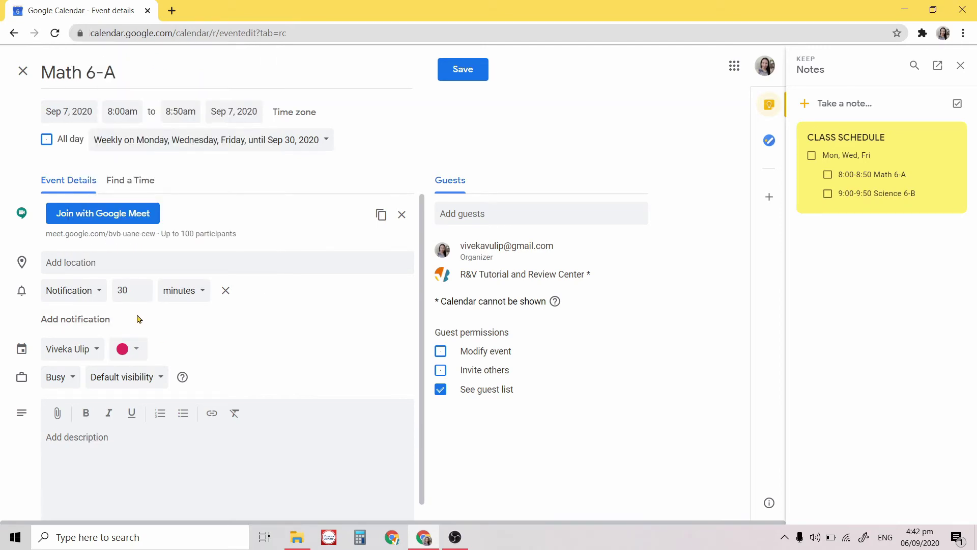
Change the notification lead time from 30 to 15 minutes
left_click(120, 290)
key("BackSpace")
type("15")
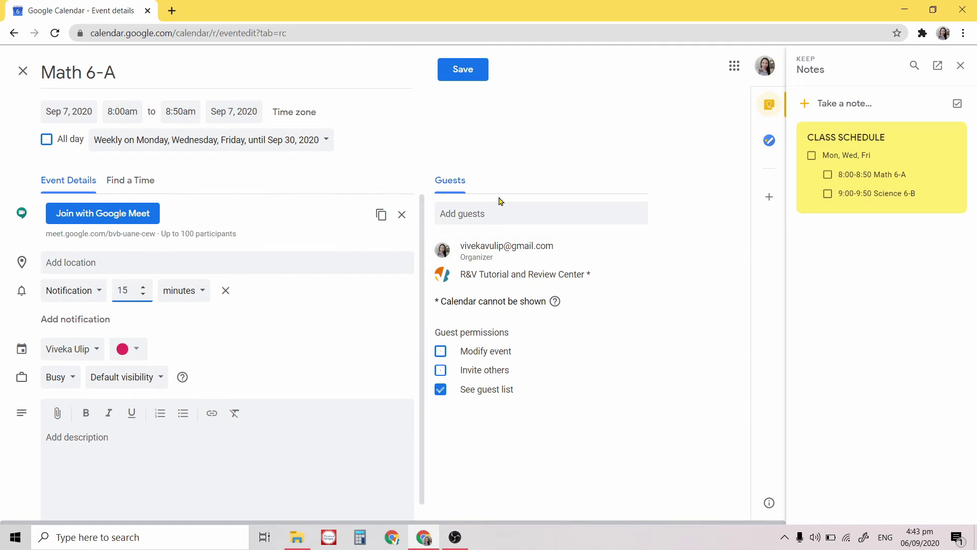
Save Math 6-A without sending invitation emails to the guest
left_click(472, 71)
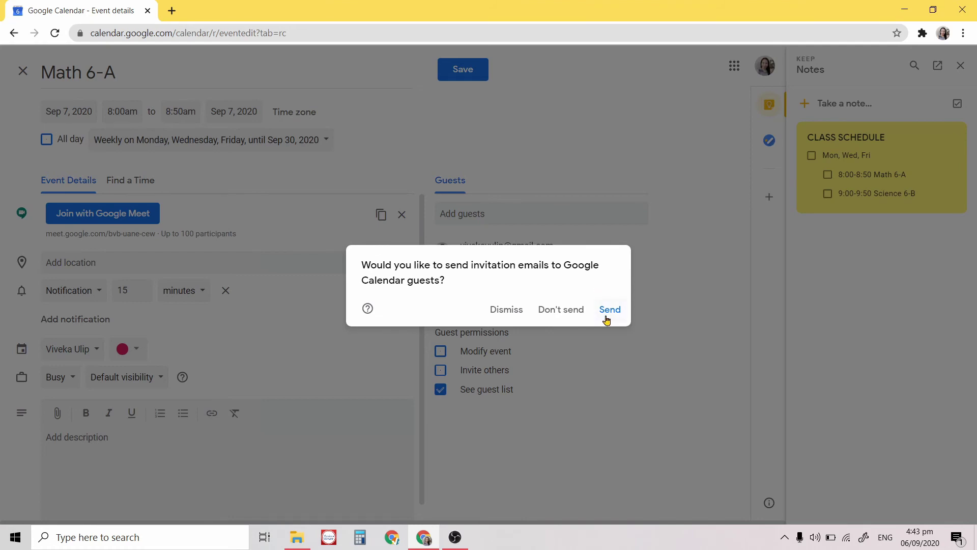
left_click(569, 314)
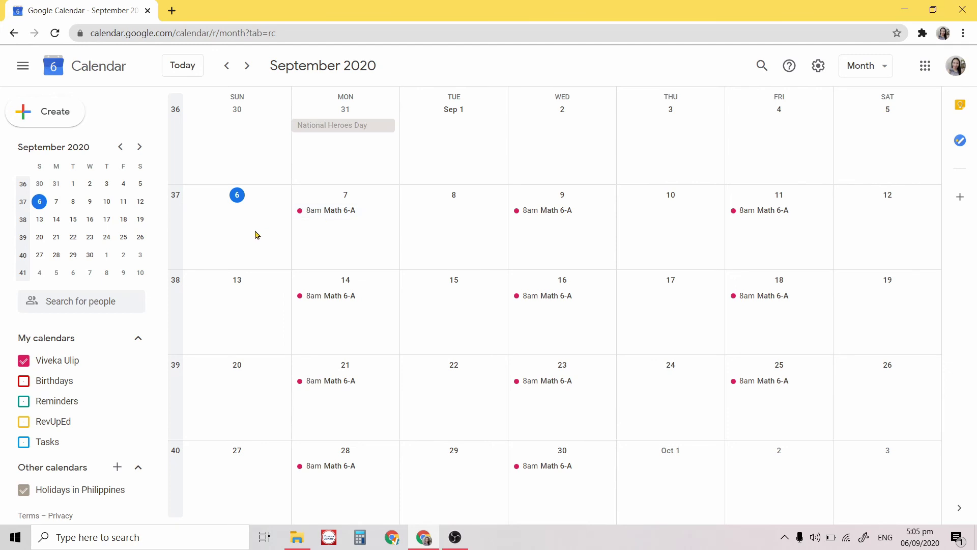
In Week view, move only Monday's Math 6-A to Sunday 6–6:50pm without emailing guests
left_click(871, 70)
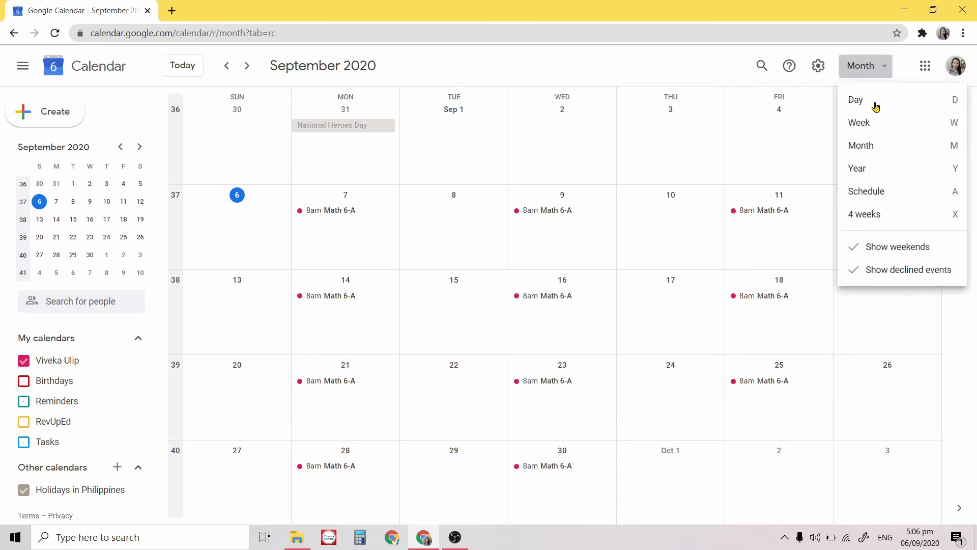
left_click(888, 127)
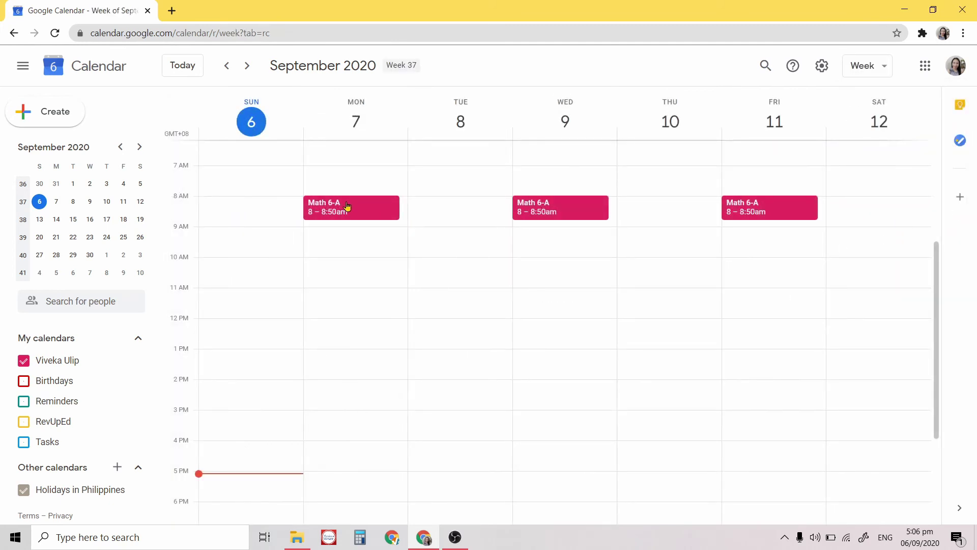
left_click_drag(348, 205, 252, 457)
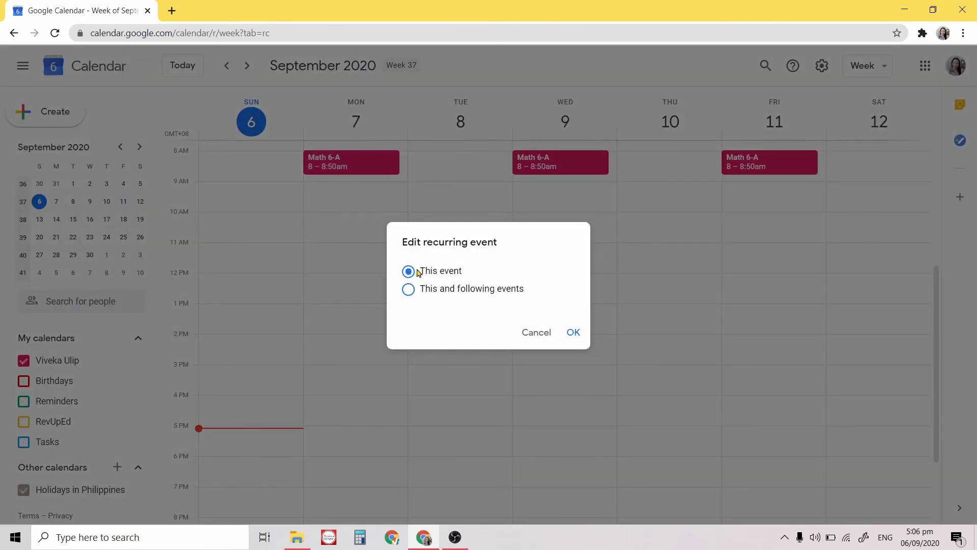
left_click(573, 333)
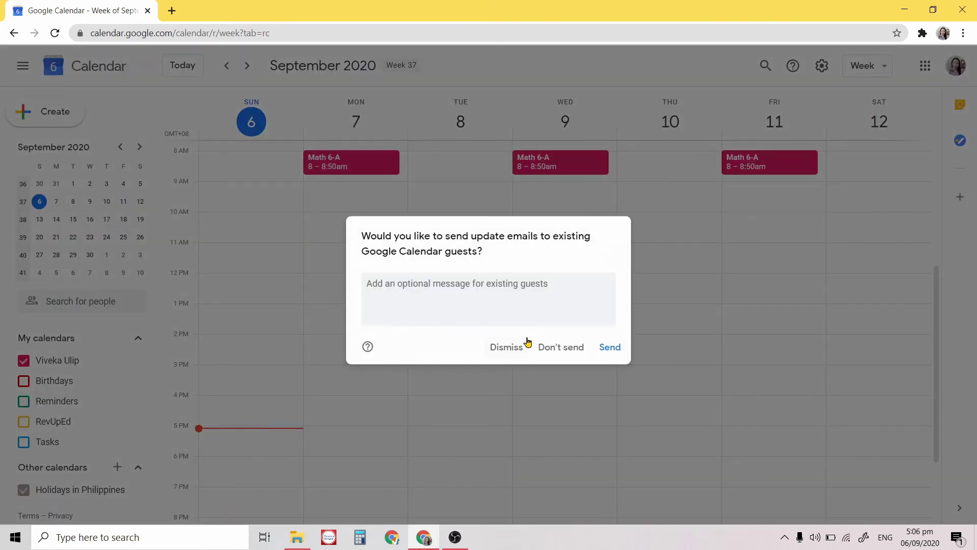
left_click(569, 354)
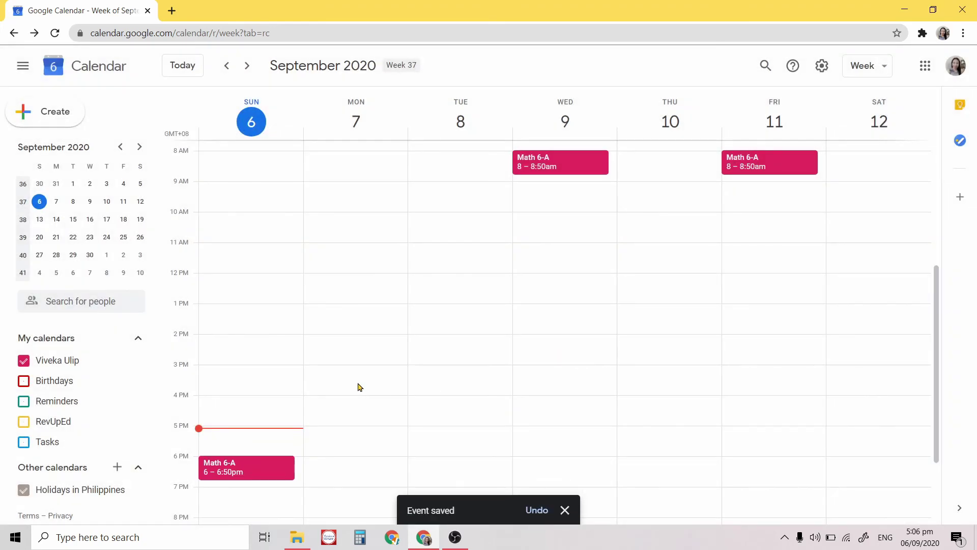
Open Google Meet in a new tab to confirm Math 6-A at 6:00 PM, then return to Calendar
left_click(171, 10)
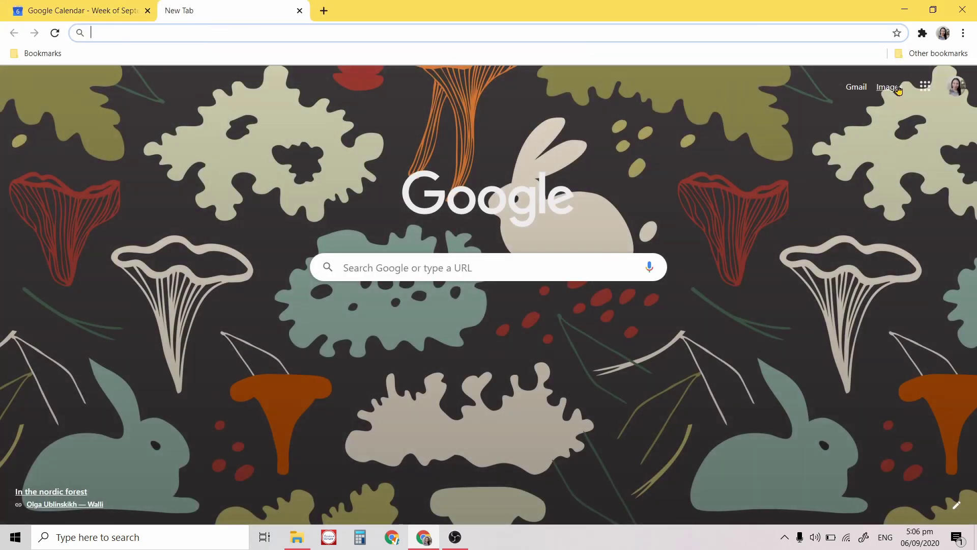
left_click(925, 87)
left_click(881, 283)
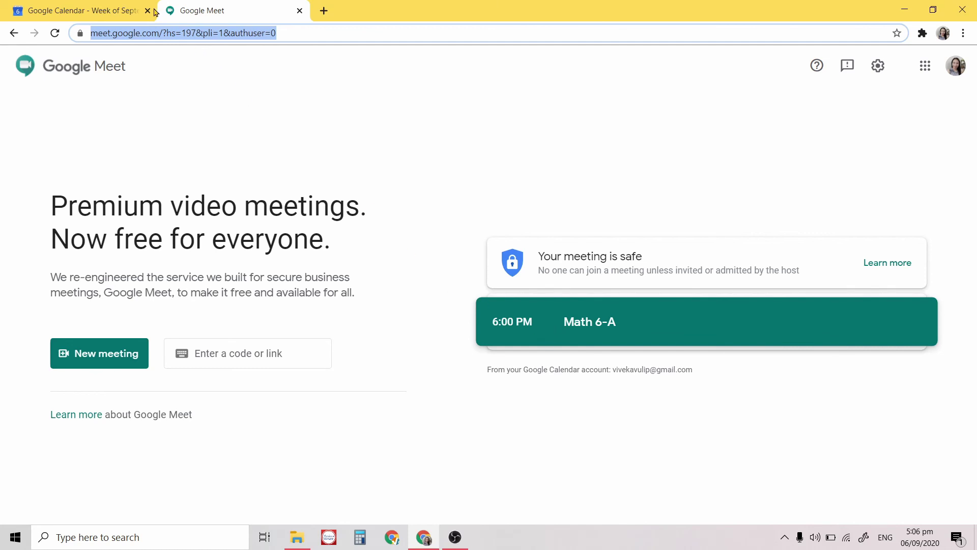
left_click(104, 6)
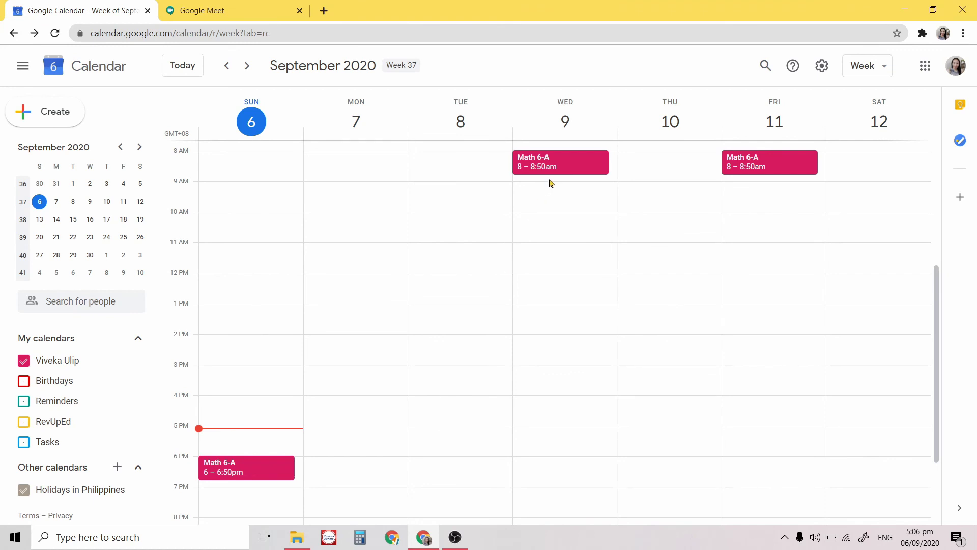
left_click(255, 466)
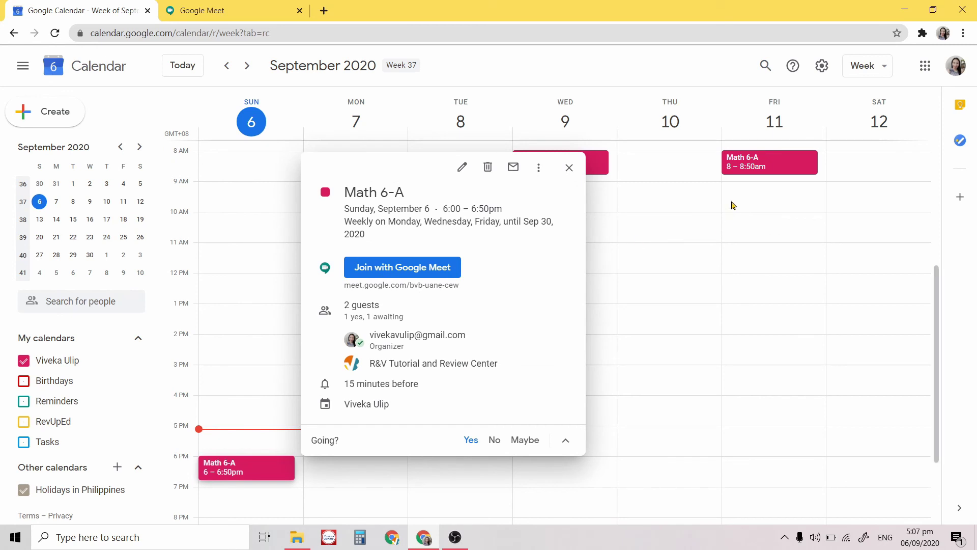
left_click(679, 204)
left_click(559, 163)
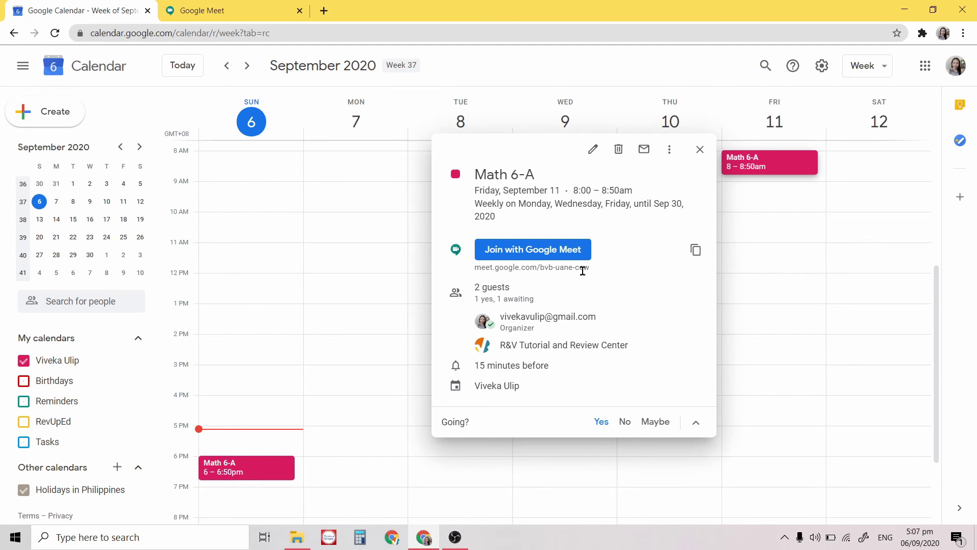
left_click(399, 295)
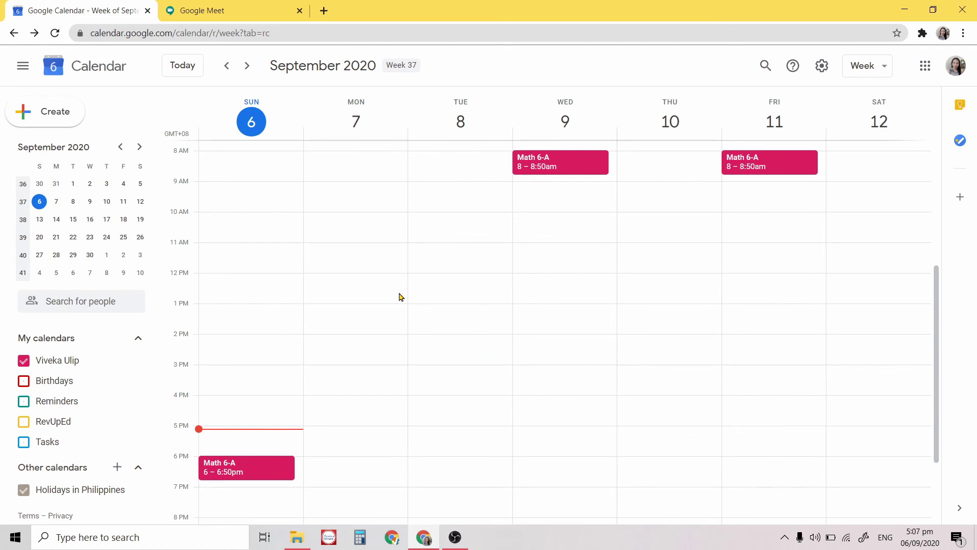